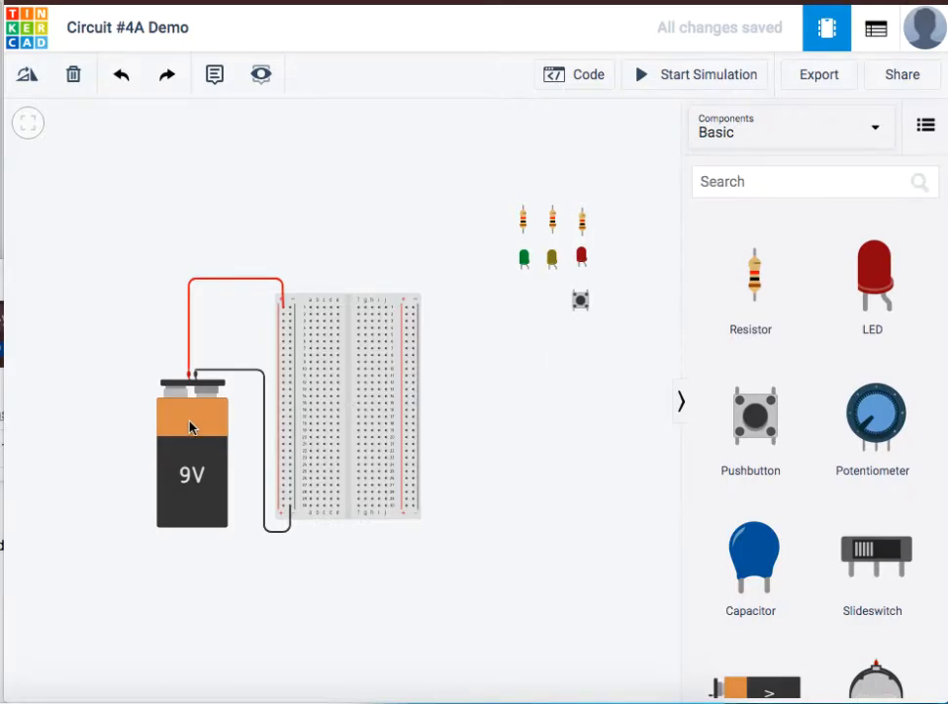
{"action": "left_click", "coordinate": [524, 220]}
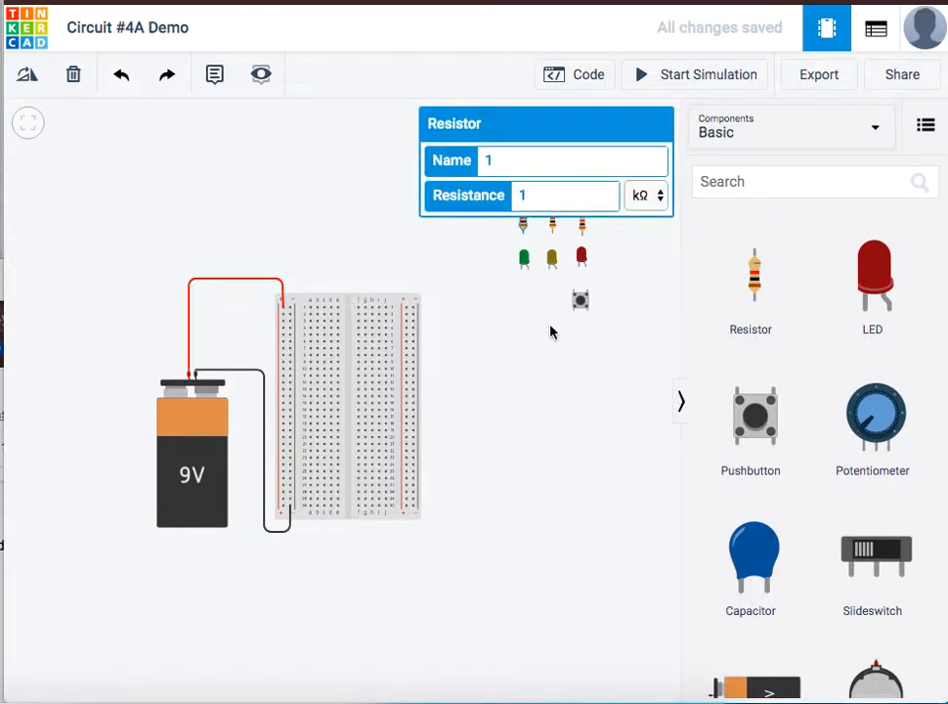
{"action": "left_click", "coordinate": [565, 375]}
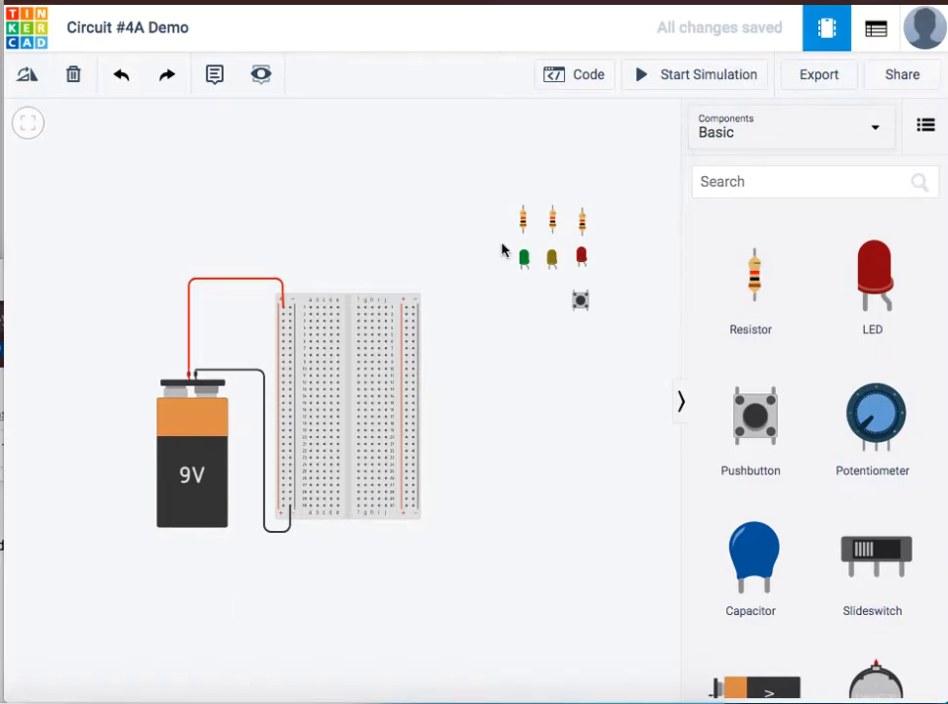
Step: Rotate the pushbutton and place it across the breadboard's centre gap with its legs in rows 3 and 5
{"action": "left_click_drag", "start_coordinate": [579, 299], "coordinate": [447, 307]}
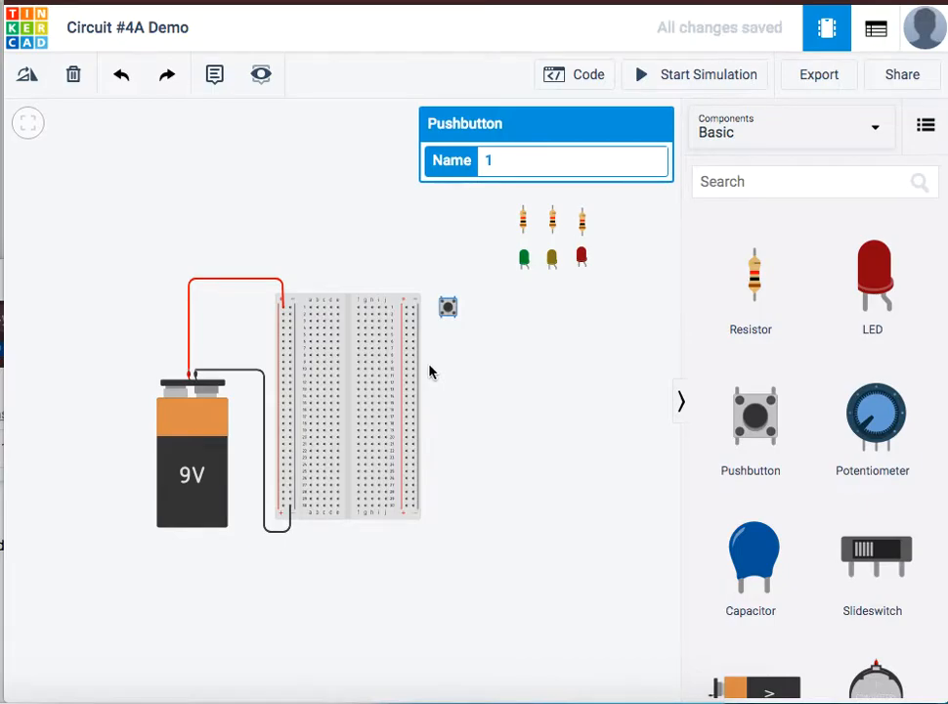
{"action": "scroll", "coordinate": [430, 372], "scroll_direction": "up", "scroll_amount": 3}
{"action": "scroll", "coordinate": [431, 371], "scroll_direction": "down", "scroll_amount": 2}
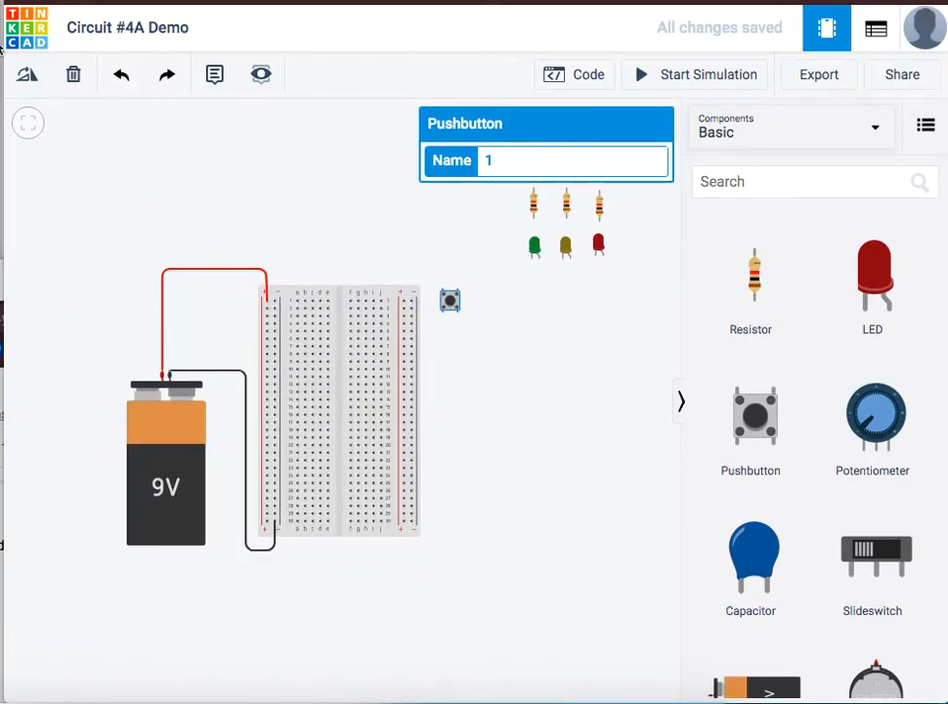
{"action": "left_click", "coordinate": [23, 82]}
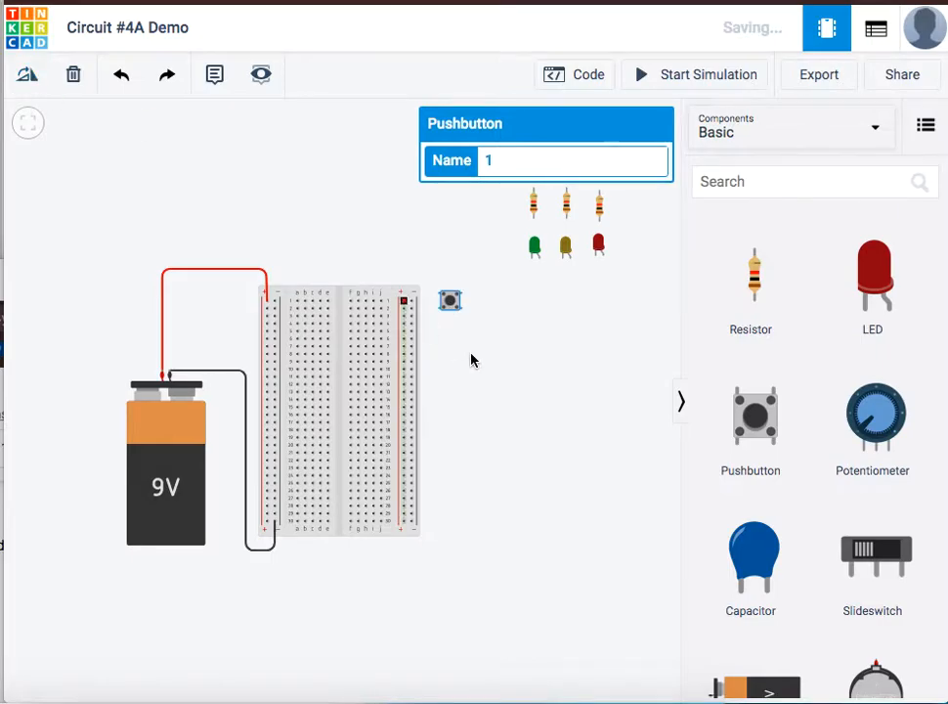
{"action": "left_click_drag", "start_coordinate": [451, 302], "coordinate": [338, 326]}
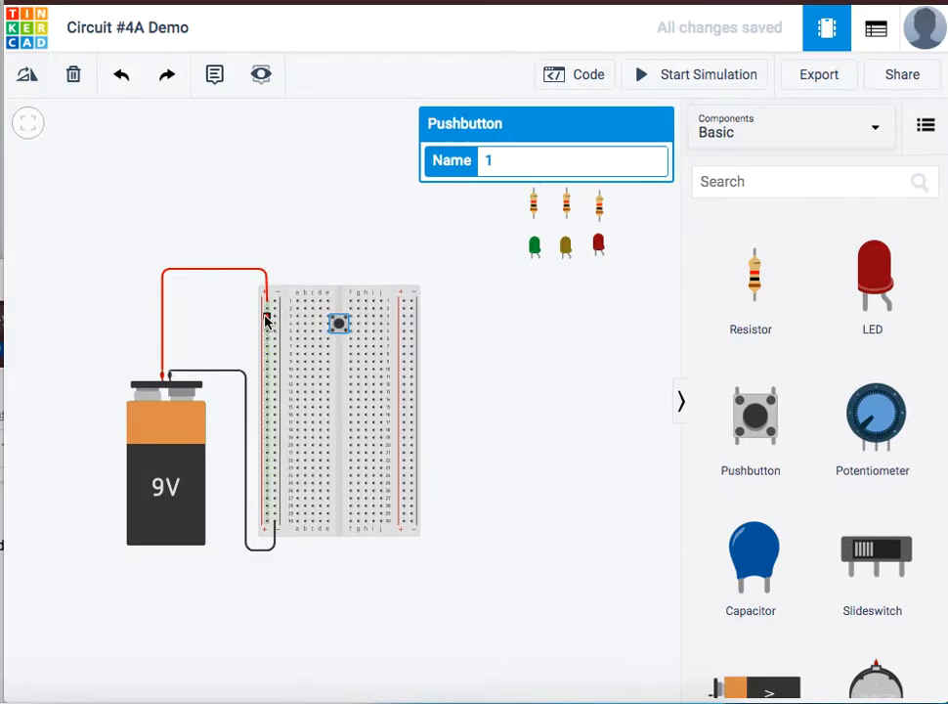
Step: Connect the positive rail beside column a to hole d3 with a wire and colour it red
{"action": "left_click", "coordinate": [267, 321]}
{"action": "left_click", "coordinate": [321, 315]}
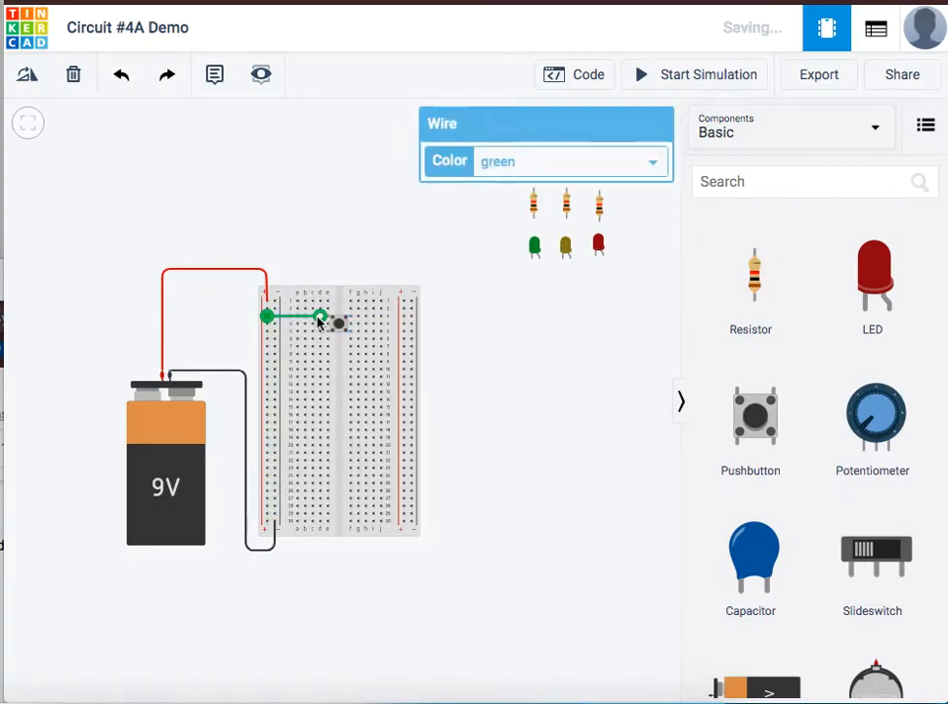
{"action": "scroll", "coordinate": [311, 349], "scroll_direction": "up", "scroll_amount": 4}
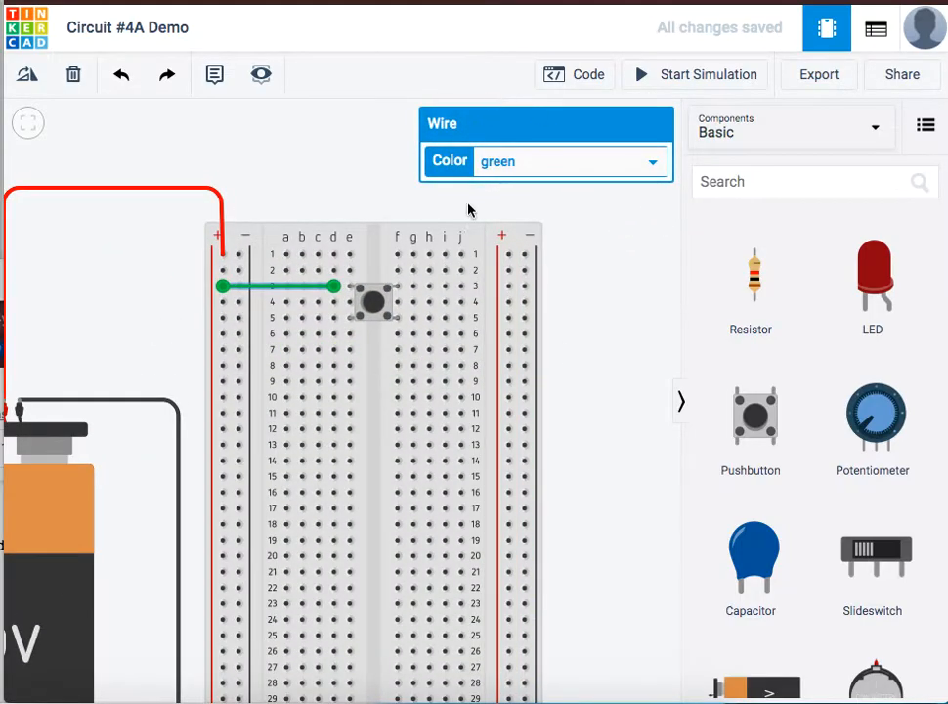
{"action": "left_click", "coordinate": [507, 163]}
{"action": "left_click", "coordinate": [517, 102]}
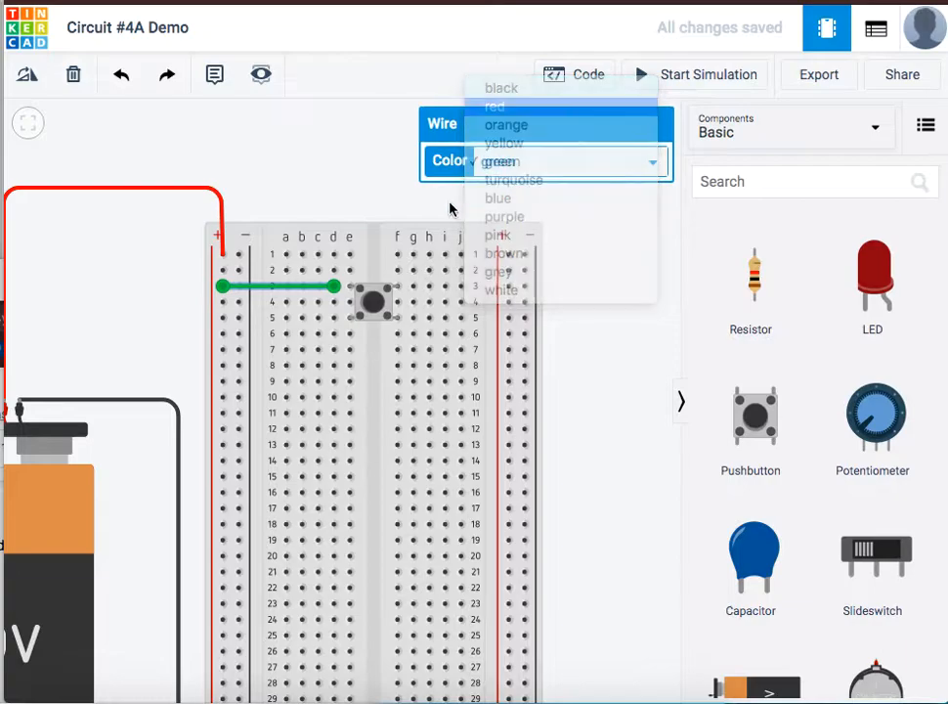
Step: Connect hole d5 to the negative rail beside column a with a wire and colour it black
{"action": "left_click", "coordinate": [333, 317]}
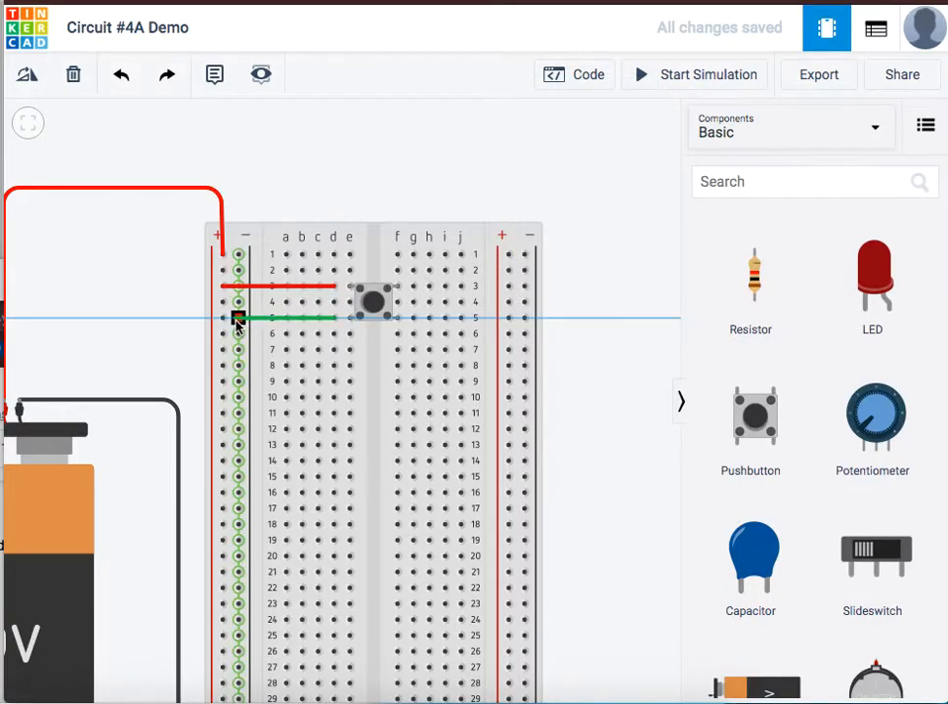
{"action": "left_click", "coordinate": [236, 320]}
{"action": "left_click", "coordinate": [502, 162]}
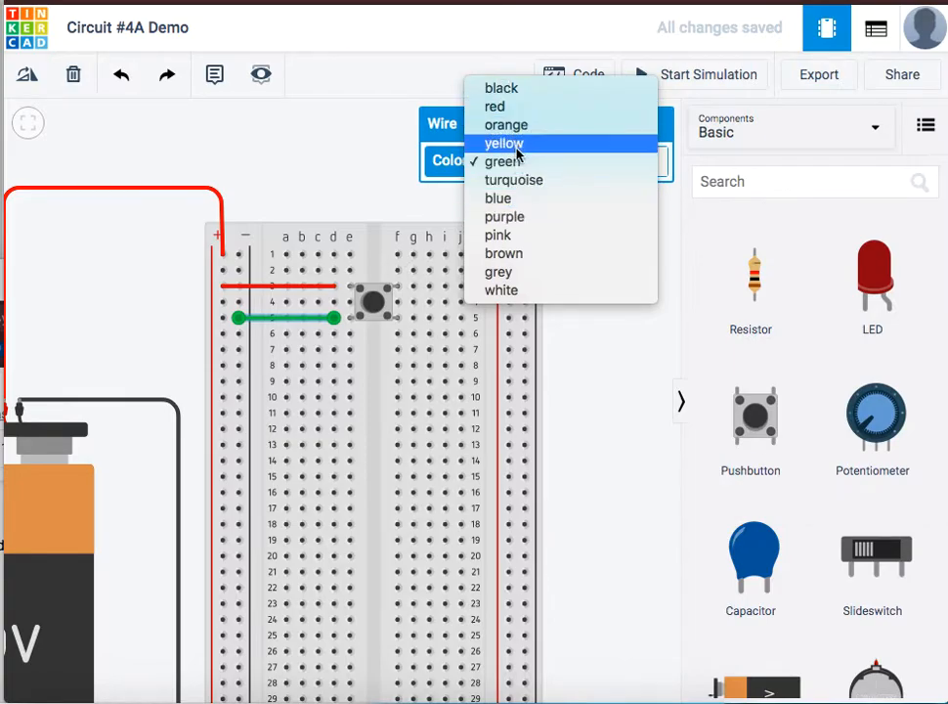
{"action": "left_click", "coordinate": [507, 87]}
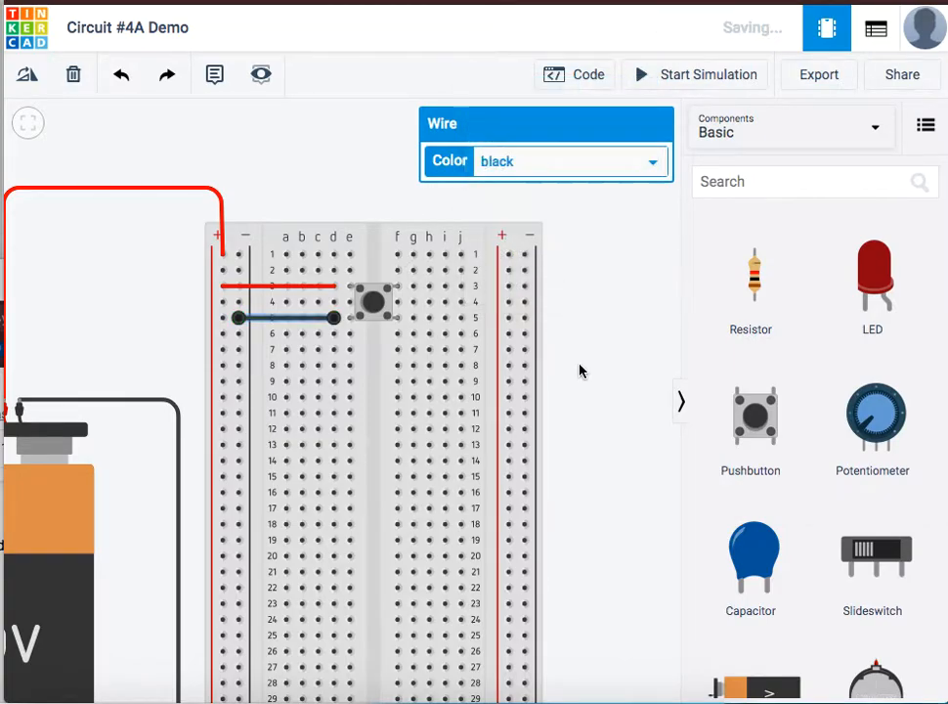
Step: Rotate the red, yellow and green LEDs so that they lie horizontally
{"action": "left_click_drag", "start_coordinate": [580, 371], "coordinate": [477, 369]}
{"action": "scroll", "coordinate": [491, 471], "scroll_direction": "down", "scroll_amount": 3}
{"action": "left_click_drag", "start_coordinate": [554, 418], "coordinate": [532, 375]}
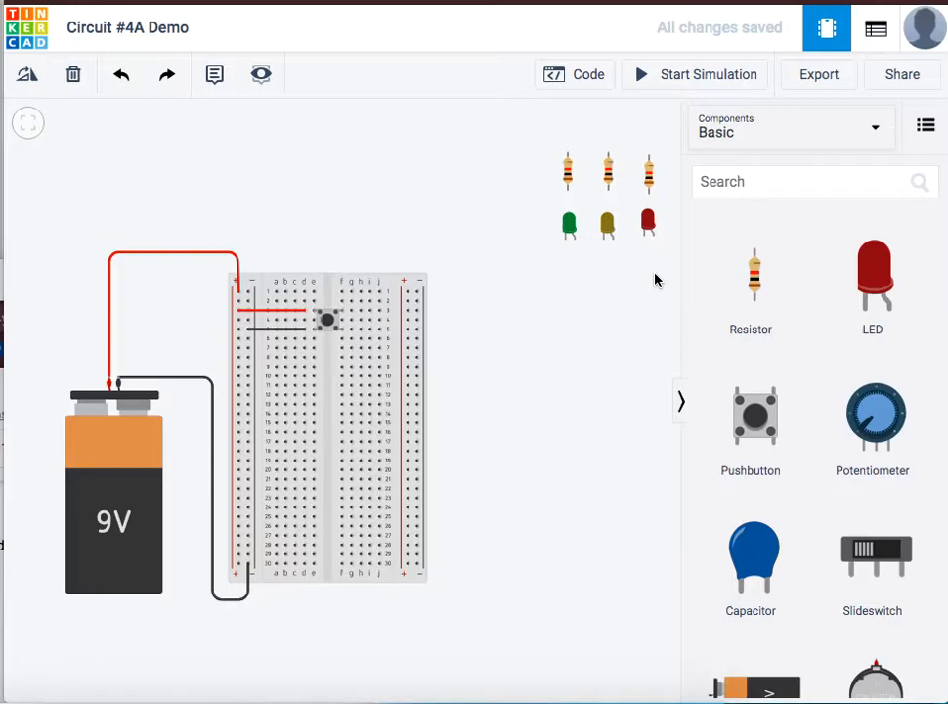
{"action": "left_click", "coordinate": [648, 225]}
{"action": "left_click", "coordinate": [27, 75]}
{"action": "left_click", "coordinate": [607, 230]}
{"action": "left_click", "coordinate": [28, 78]}
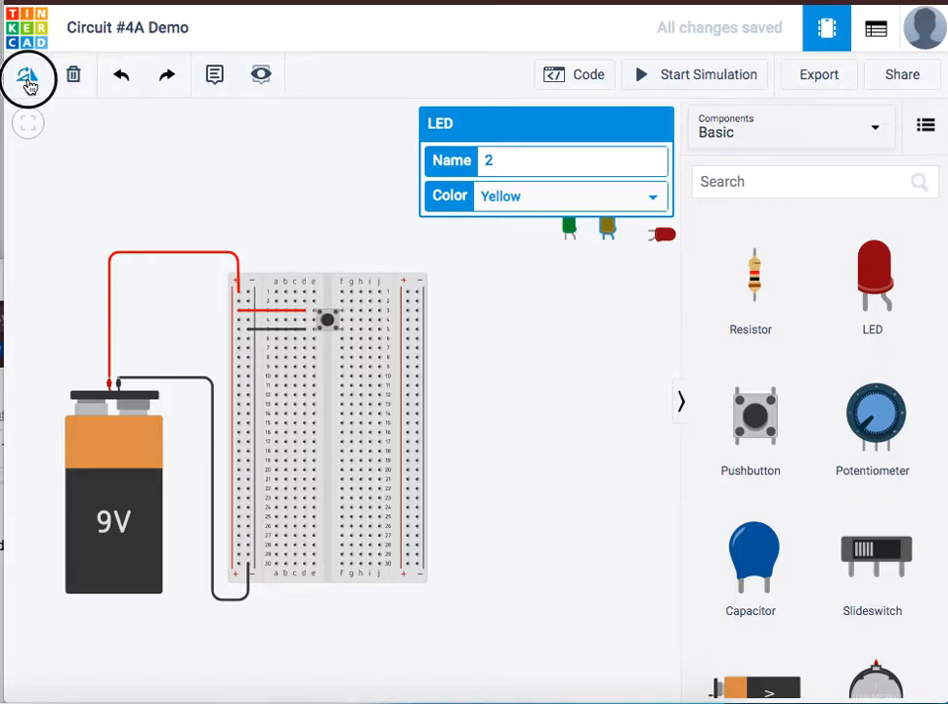
{"action": "left_click", "coordinate": [571, 231]}
{"action": "left_click", "coordinate": [28, 76]}
{"action": "left_click", "coordinate": [554, 398]}
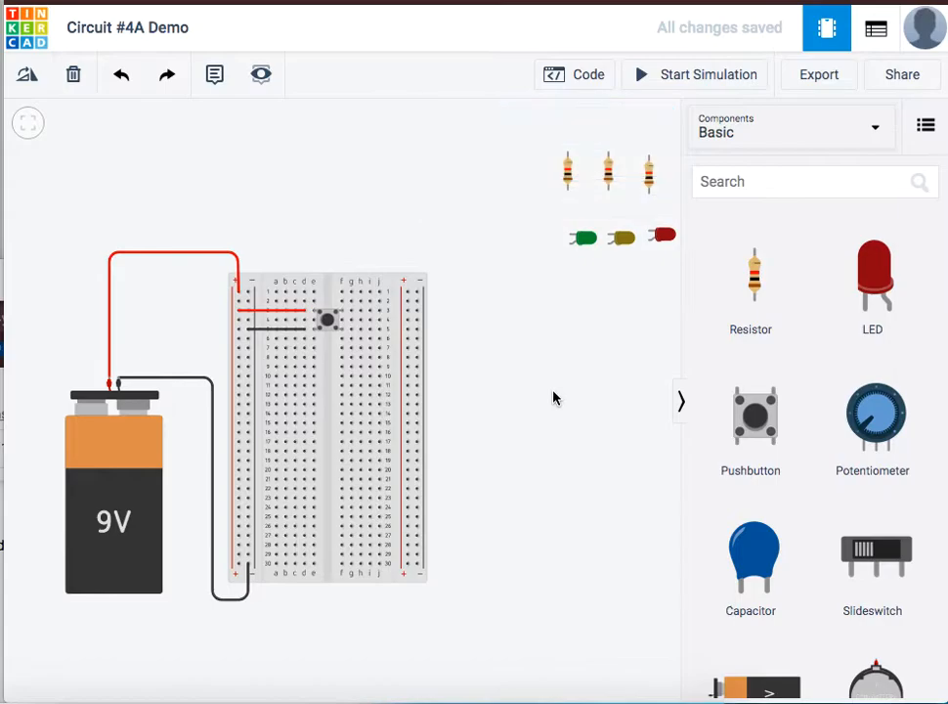
Step: Place the red LED with its legs in e8 and e9, and wire d8 to the adjacent negative rail in black
{"action": "left_click_drag", "start_coordinate": [660, 245], "coordinate": [327, 368]}
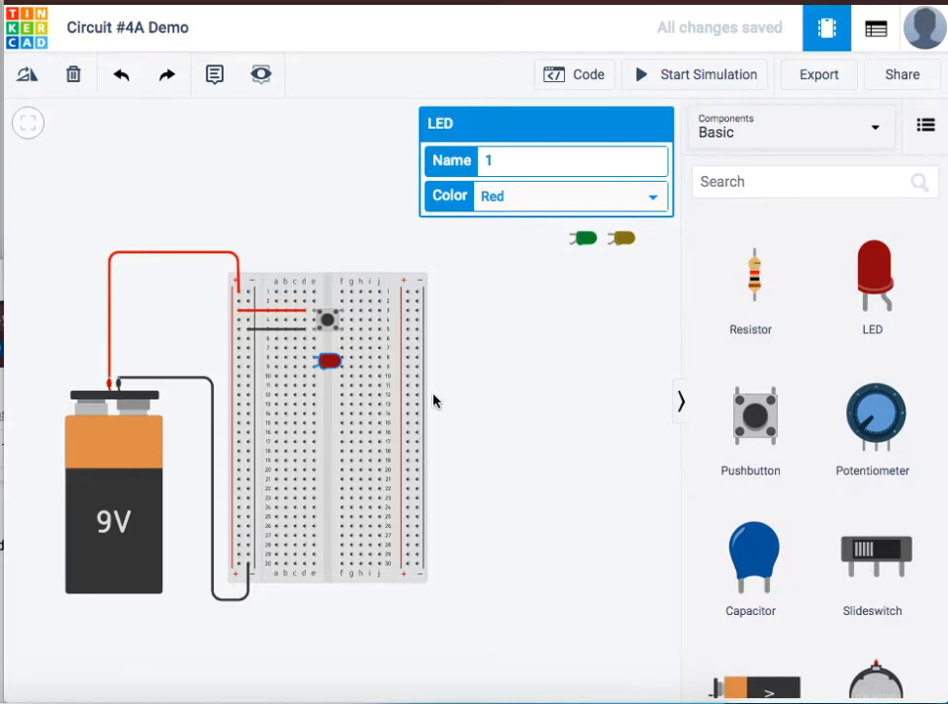
{"action": "left_click", "coordinate": [305, 359]}
{"action": "left_click", "coordinate": [248, 359]}
{"action": "left_click", "coordinate": [509, 163]}
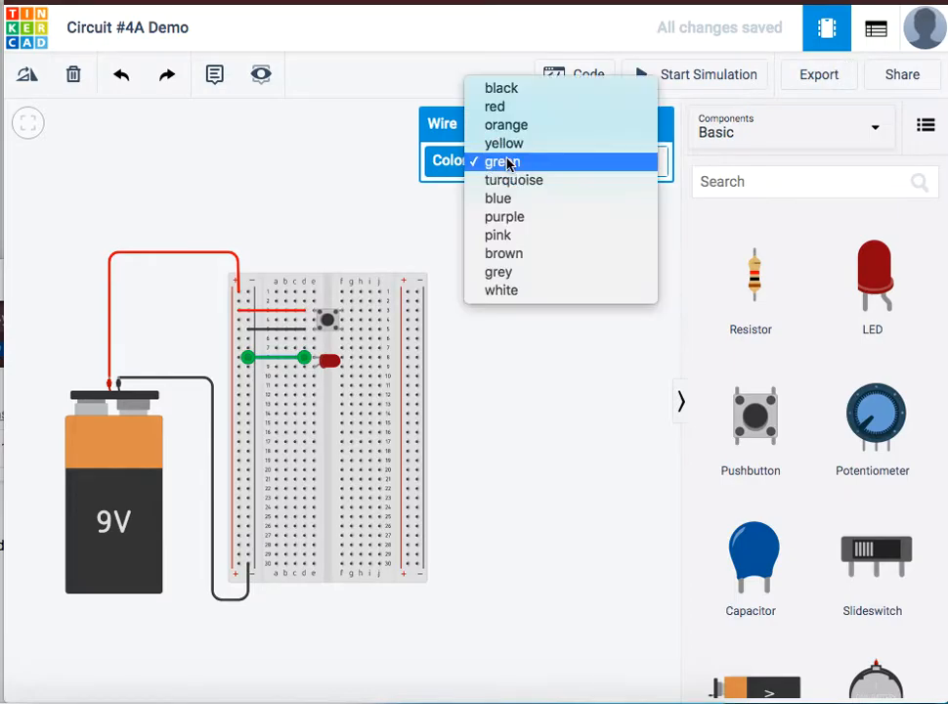
{"action": "left_click", "coordinate": [501, 90]}
{"action": "left_click", "coordinate": [459, 434]}
Step: Rotate a resistor to horizontal and place it between the positive rail and hole a9 for the red LED
{"action": "left_click_drag", "start_coordinate": [568, 174], "coordinate": [482, 337]}
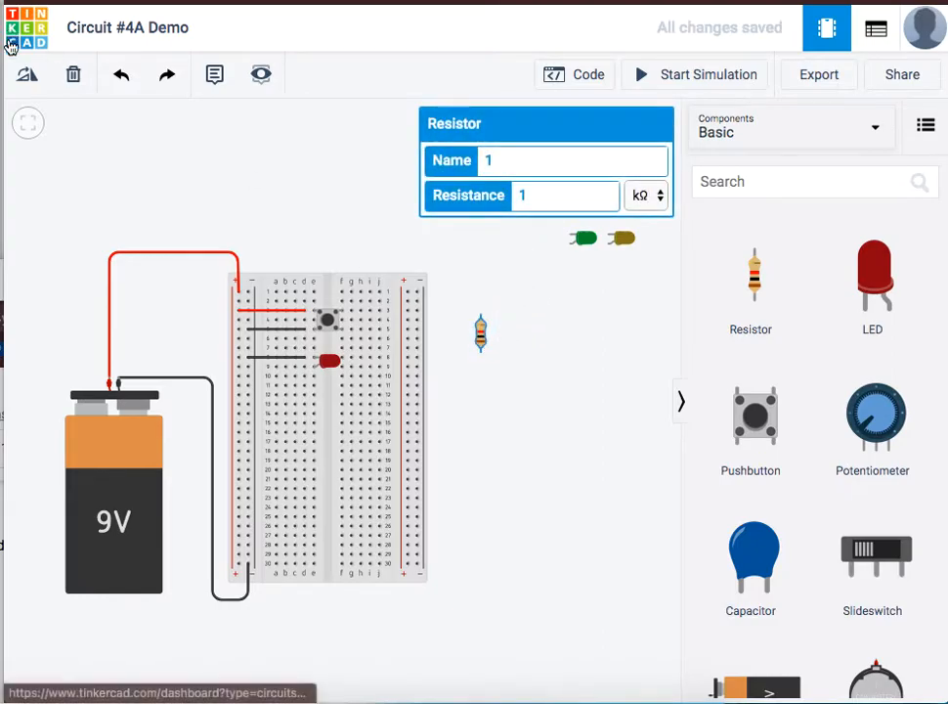
{"action": "left_click", "coordinate": [26, 75]}
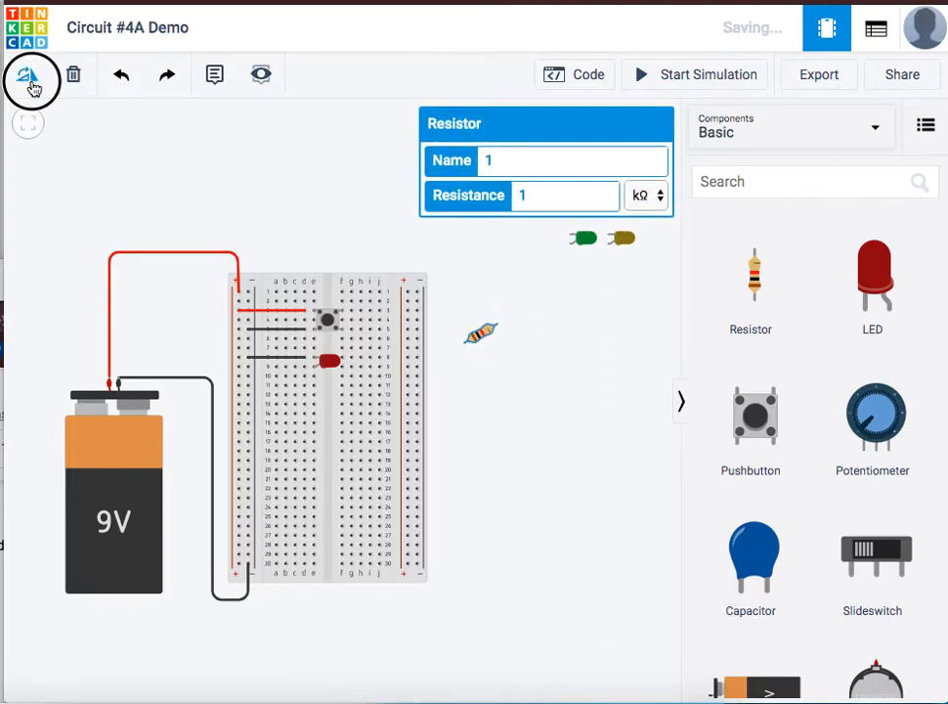
{"action": "left_click", "coordinate": [533, 406]}
{"action": "left_click_drag", "start_coordinate": [489, 339], "coordinate": [260, 370]}
{"action": "left_click", "coordinate": [501, 413]}
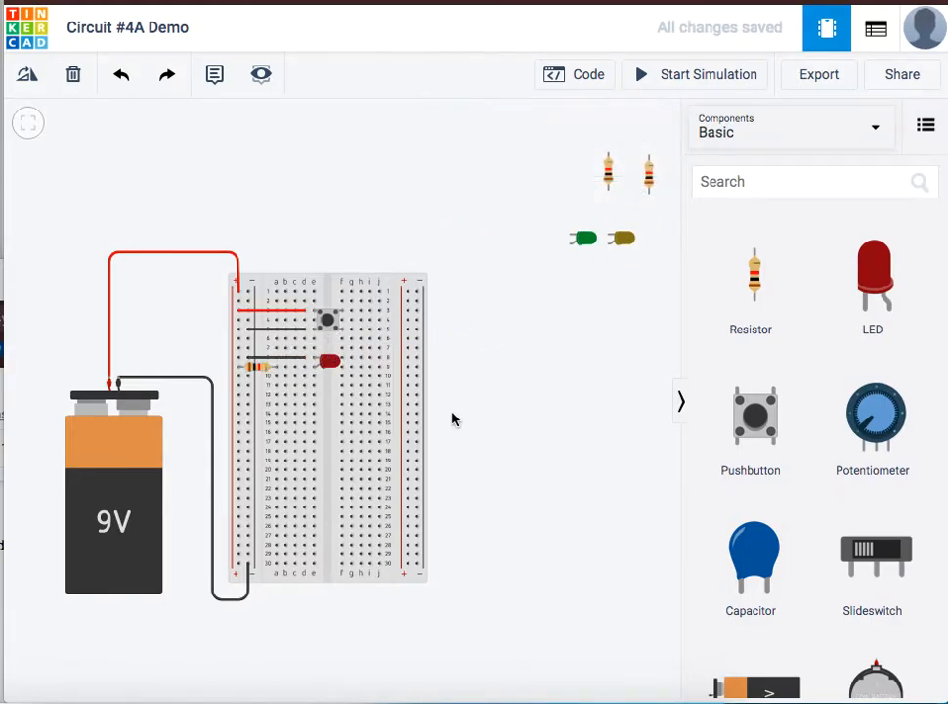
Step: Examine how the resistor's leads bridge the positive rail and the red LED's row 9
{"action": "scroll", "coordinate": [237, 387], "scroll_direction": "up", "scroll_amount": 5}
{"action": "scroll", "coordinate": [252, 367], "scroll_direction": "down", "scroll_amount": 2}
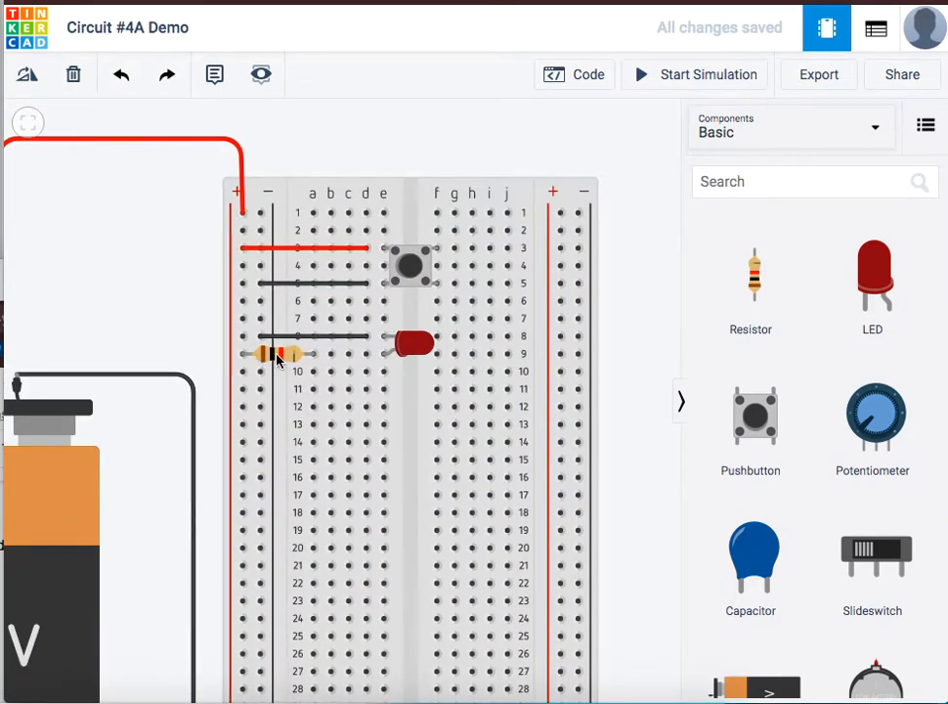
{"action": "mouse_move", "coordinate": [313, 354]}
{"action": "left_mouse_down"}
{"action": "mouse_move", "coordinate": [302, 369]}
{"action": "mouse_move", "coordinate": [313, 354]}
{"action": "left_mouse_up"}
{"action": "scroll", "coordinate": [387, 457], "scroll_direction": "down", "scroll_amount": 3}
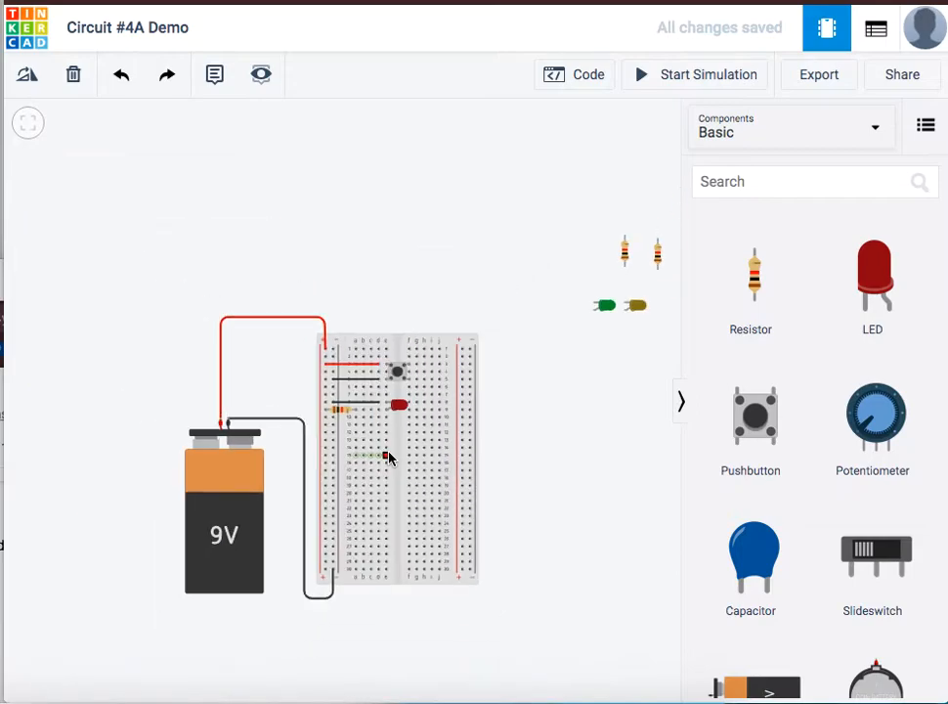
{"action": "left_click_drag", "start_coordinate": [635, 473], "coordinate": [572, 397]}
{"action": "scroll", "coordinate": [477, 377], "scroll_direction": "up", "scroll_amount": 3}
{"action": "scroll", "coordinate": [476, 376], "scroll_direction": "down", "scroll_amount": 2}
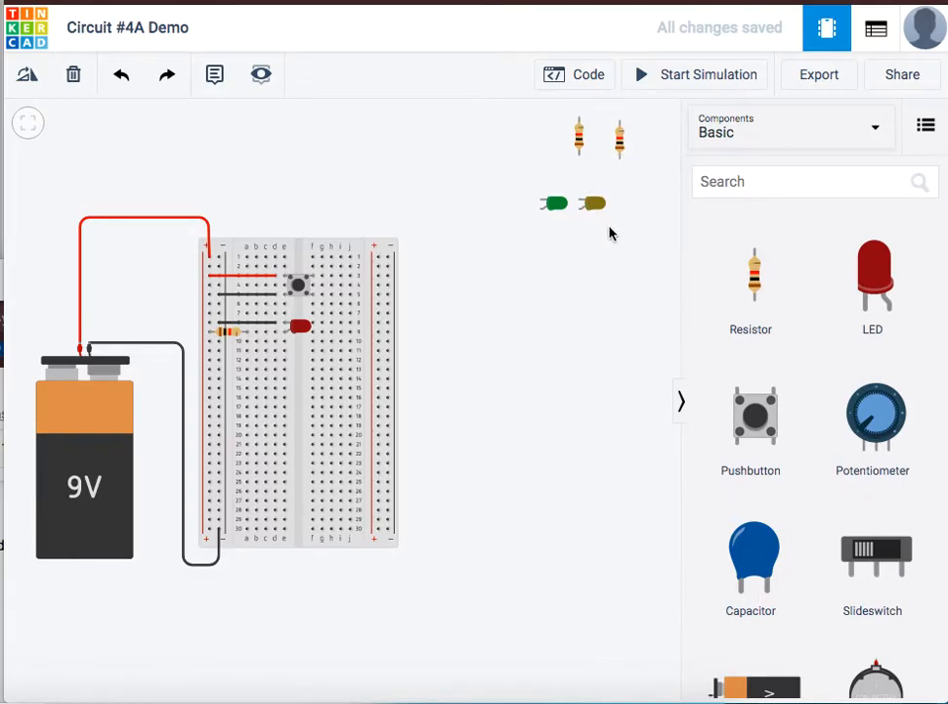
Step: Place the yellow LED with its legs in e12 and e13, and a horizontal resistor from the positive rail to a13
{"action": "left_click_drag", "start_coordinate": [596, 207], "coordinate": [304, 364]}
{"action": "left_click", "coordinate": [590, 355]}
{"action": "left_click_drag", "start_coordinate": [620, 140], "coordinate": [232, 370]}
{"action": "left_click", "coordinate": [28, 74]}
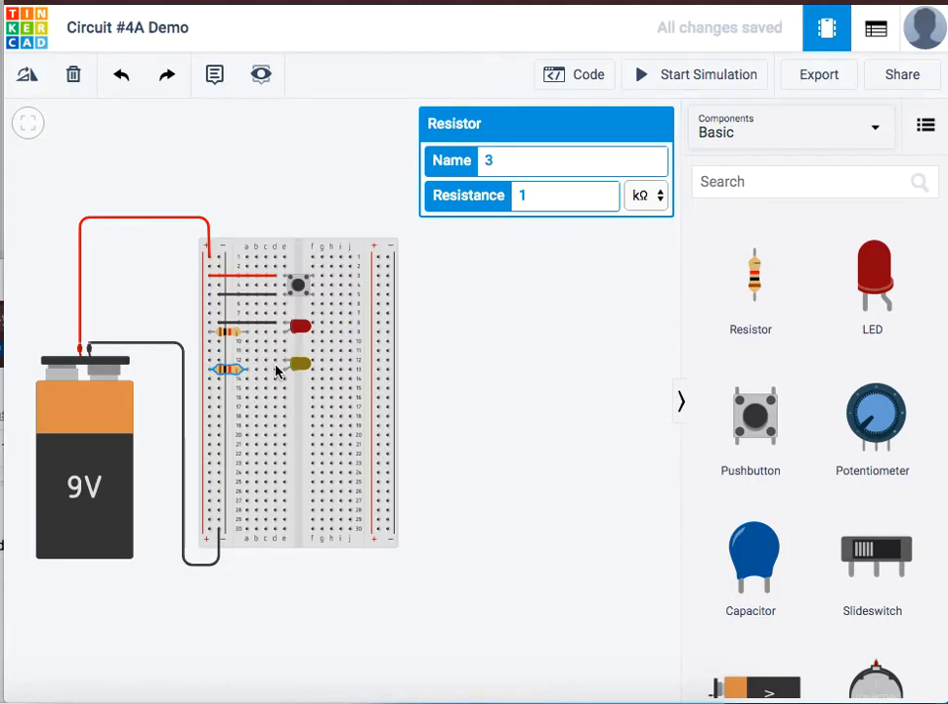
Step: Connect hole d12 to the negative rail beside column a with a wire and colour it black
{"action": "left_click", "coordinate": [276, 360]}
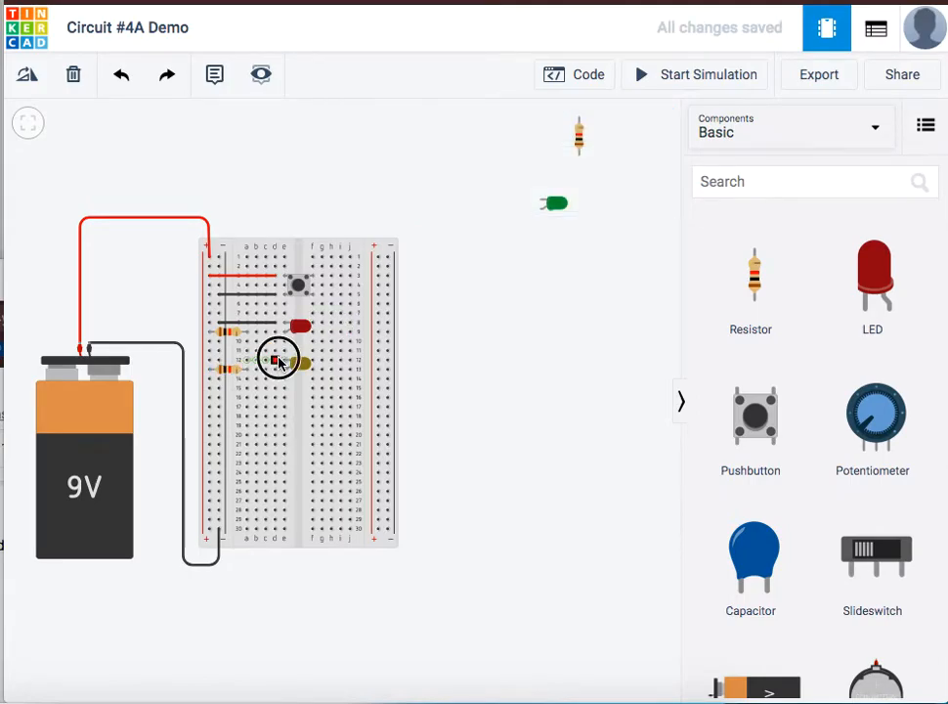
{"action": "left_click", "coordinate": [218, 361]}
{"action": "left_click", "coordinate": [528, 164]}
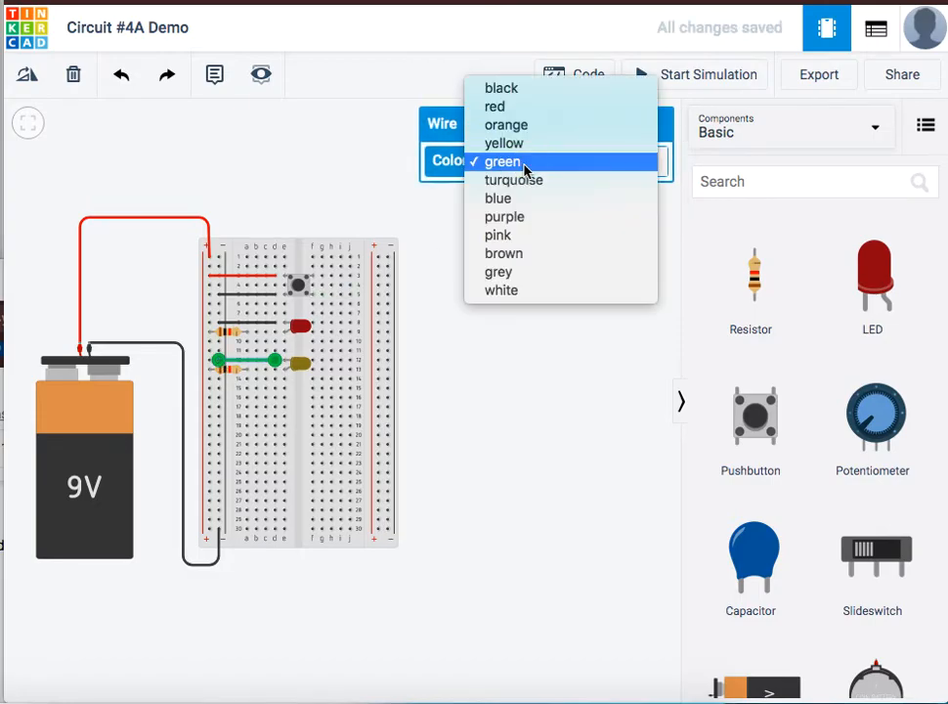
{"action": "left_click", "coordinate": [501, 88]}
{"action": "left_click", "coordinate": [483, 327]}
Step: Place the green LED in e16 and e17, and the last resistor, rotated to horizontal, from the positive rail to a17
{"action": "left_click_drag", "start_coordinate": [553, 208], "coordinate": [300, 403]}
{"action": "left_click", "coordinate": [515, 391]}
{"action": "left_click", "coordinate": [579, 131]}
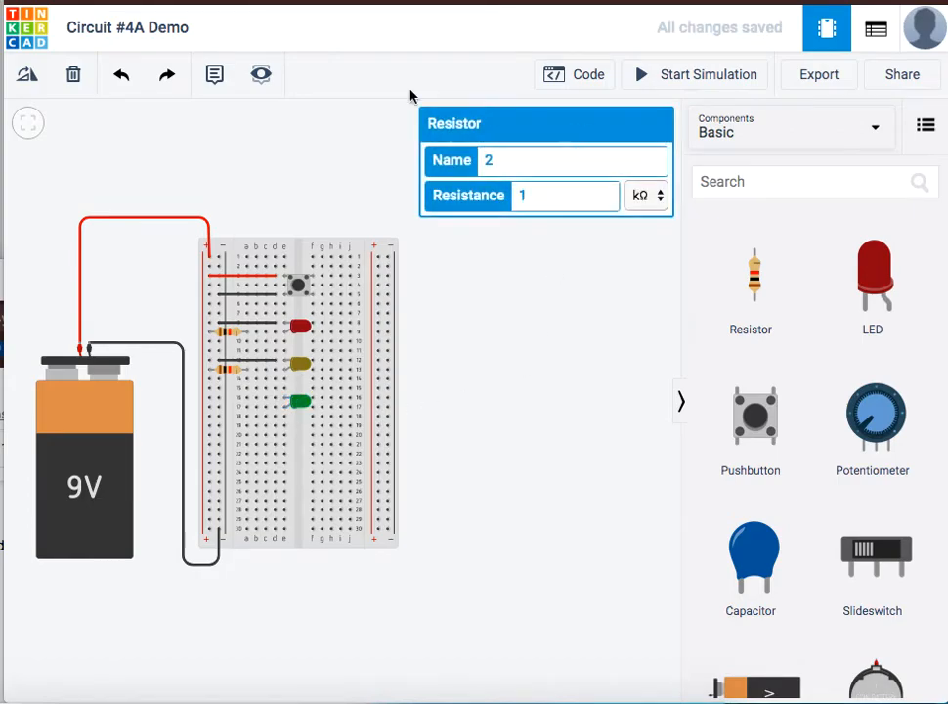
{"action": "left_click", "coordinate": [29, 75]}
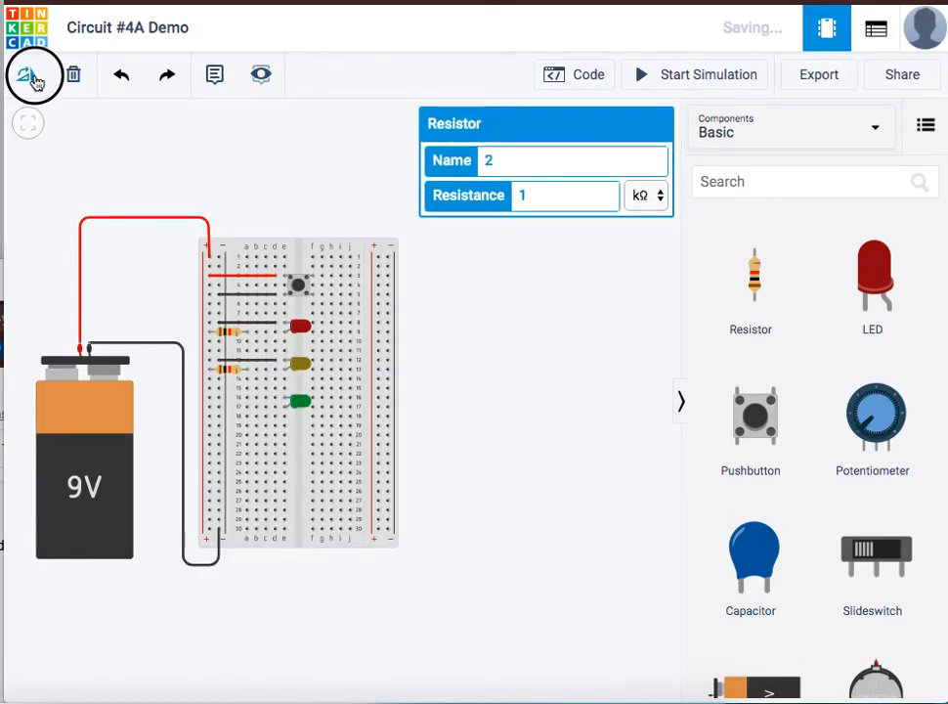
{"action": "left_click", "coordinate": [494, 274]}
{"action": "left_click_drag", "start_coordinate": [578, 135], "coordinate": [225, 407]}
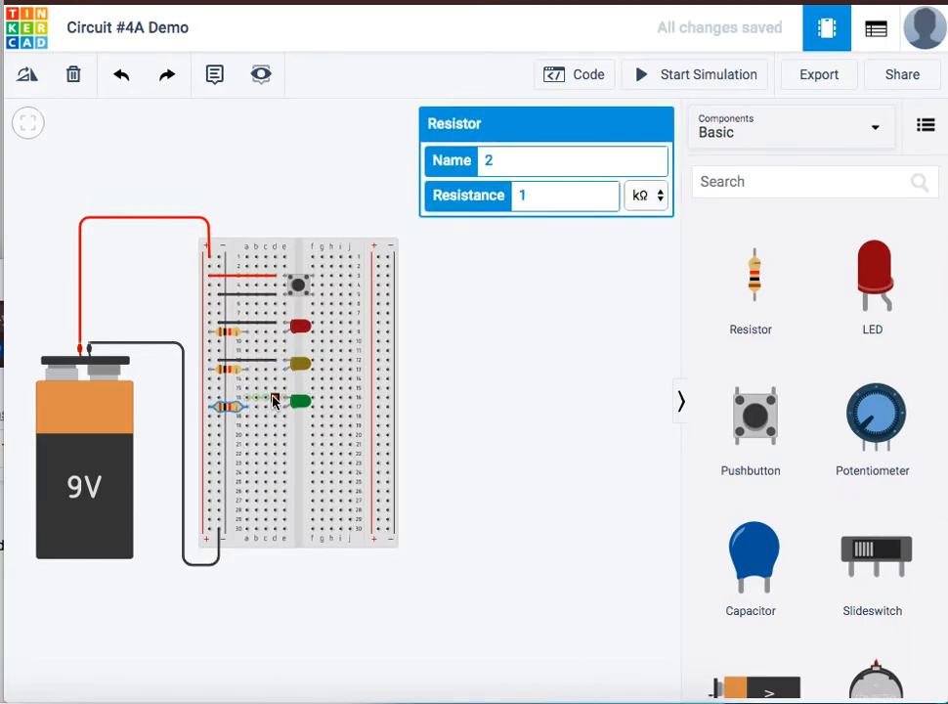
Step: Connect hole d16 to the negative rail beside column a with a wire and colour it black
{"action": "left_click", "coordinate": [275, 400]}
{"action": "left_click", "coordinate": [221, 397]}
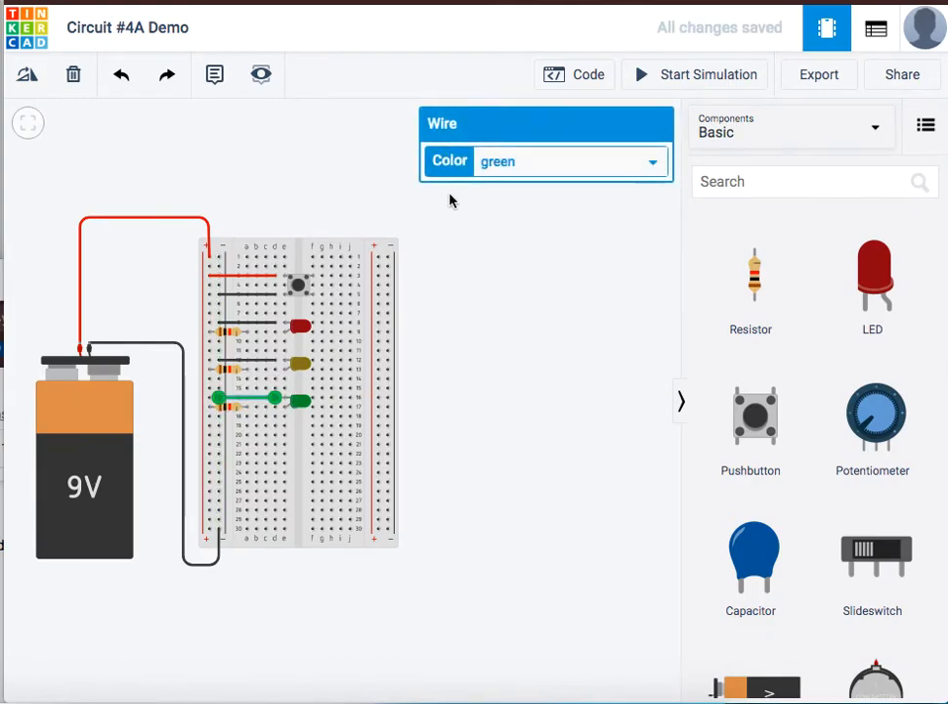
{"action": "left_click", "coordinate": [518, 161]}
{"action": "left_click", "coordinate": [521, 88]}
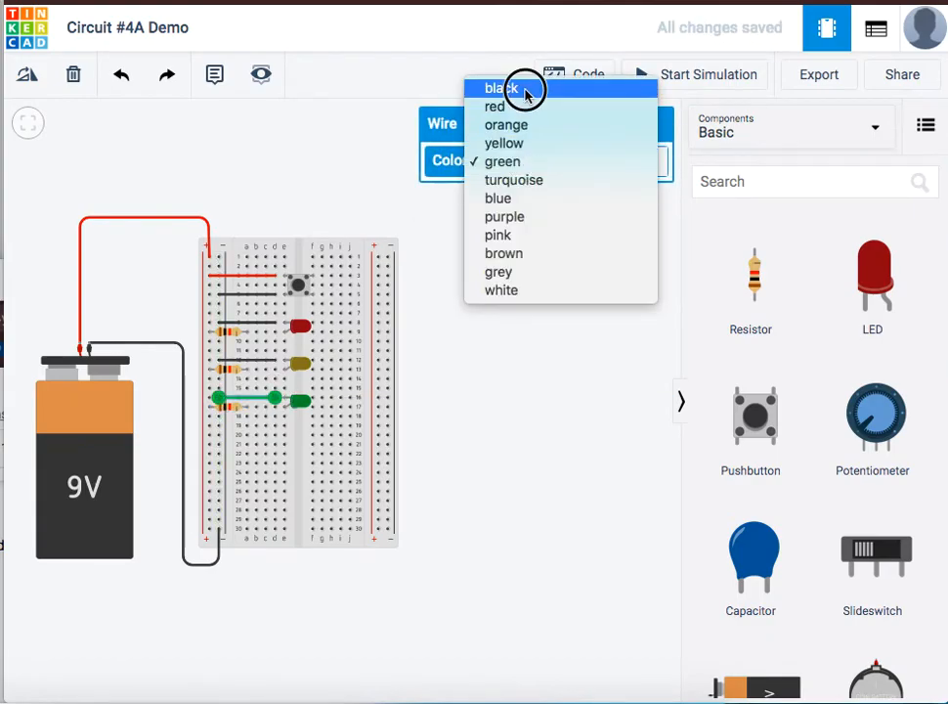
{"action": "left_click", "coordinate": [463, 422]}
Step: Start the simulation and operate the pushbutton several times to test its effect on the three LEDs
{"action": "left_click_drag", "start_coordinate": [420, 543], "coordinate": [536, 521]}
{"action": "scroll", "coordinate": [437, 477], "scroll_direction": "up", "scroll_amount": 2}
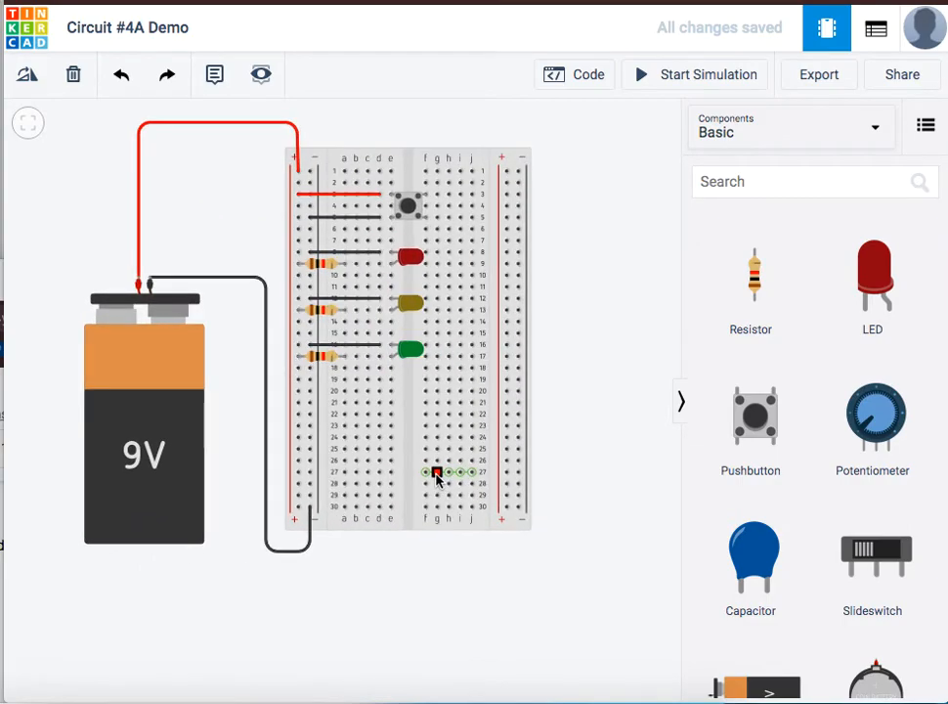
{"action": "left_click", "coordinate": [658, 82]}
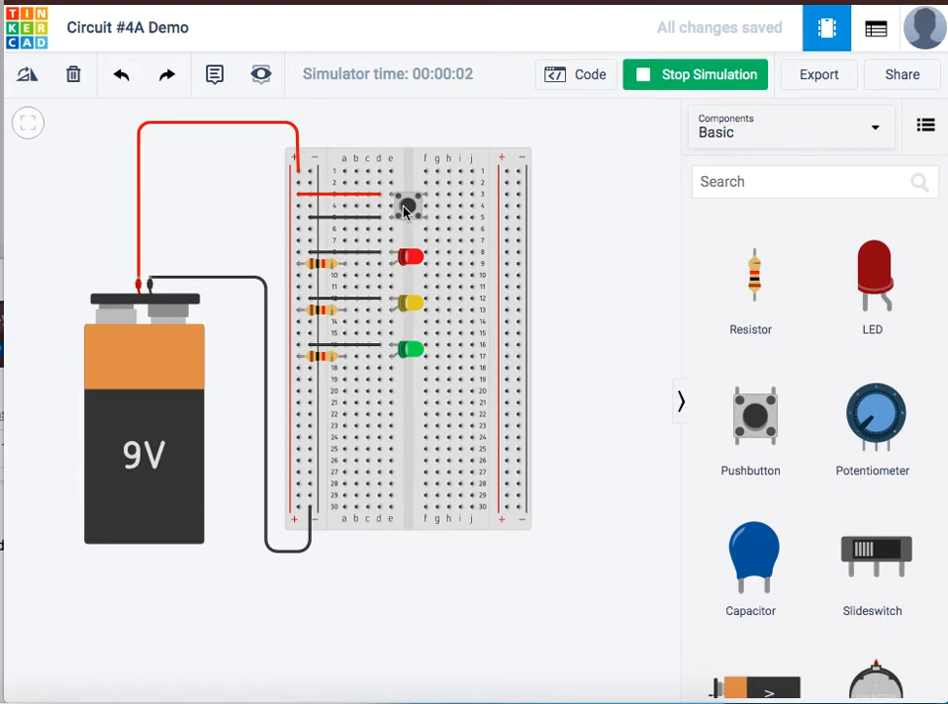
{"action": "left_click", "coordinate": [404, 211]}
{"action": "left_click", "coordinate": [408, 207]}
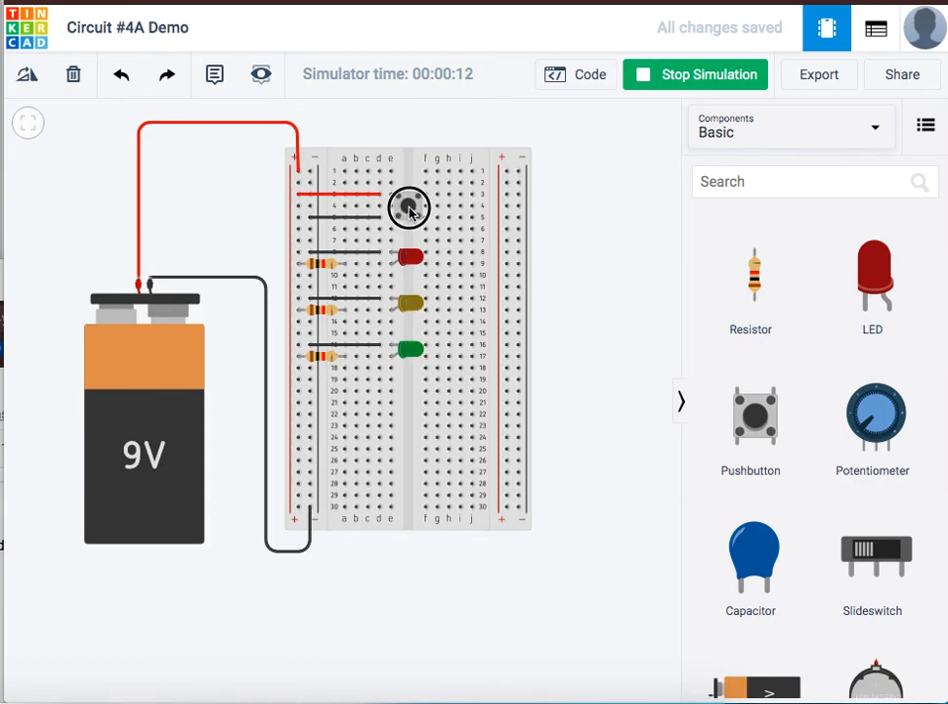
{"action": "left_click", "coordinate": [408, 208]}
{"action": "left_click", "coordinate": [408, 208]}
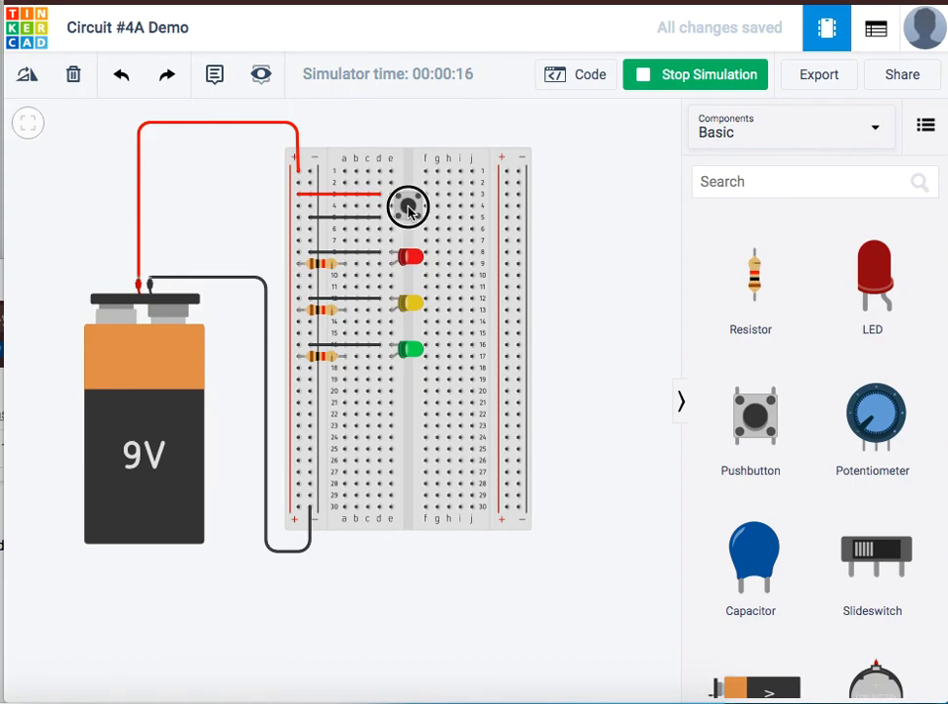